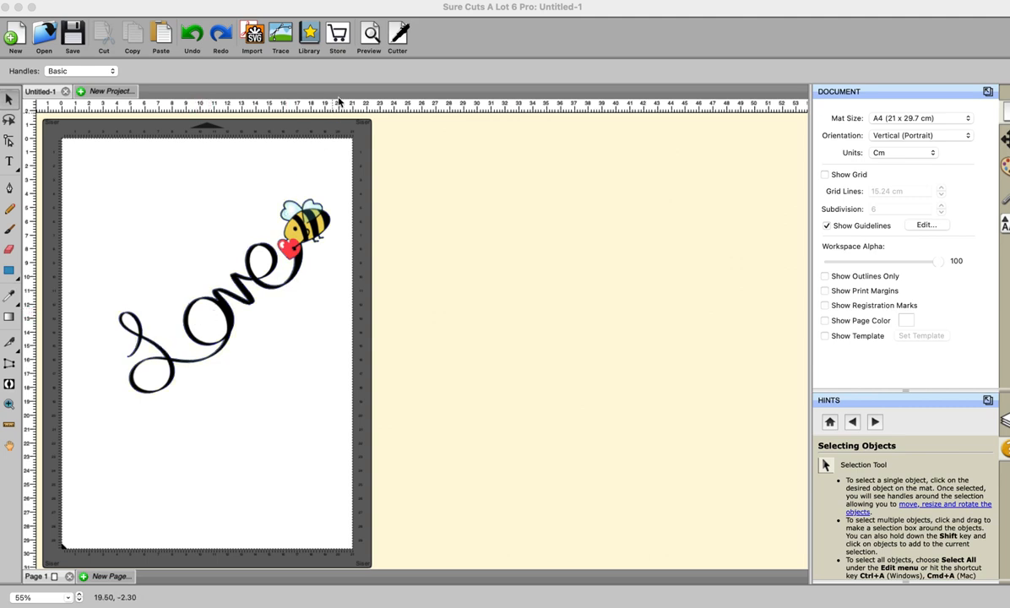
- Preview the artwork, switching the cut lines and the printable image off and back on to compare them
{"action": "left_click", "coordinate": [368, 38]}
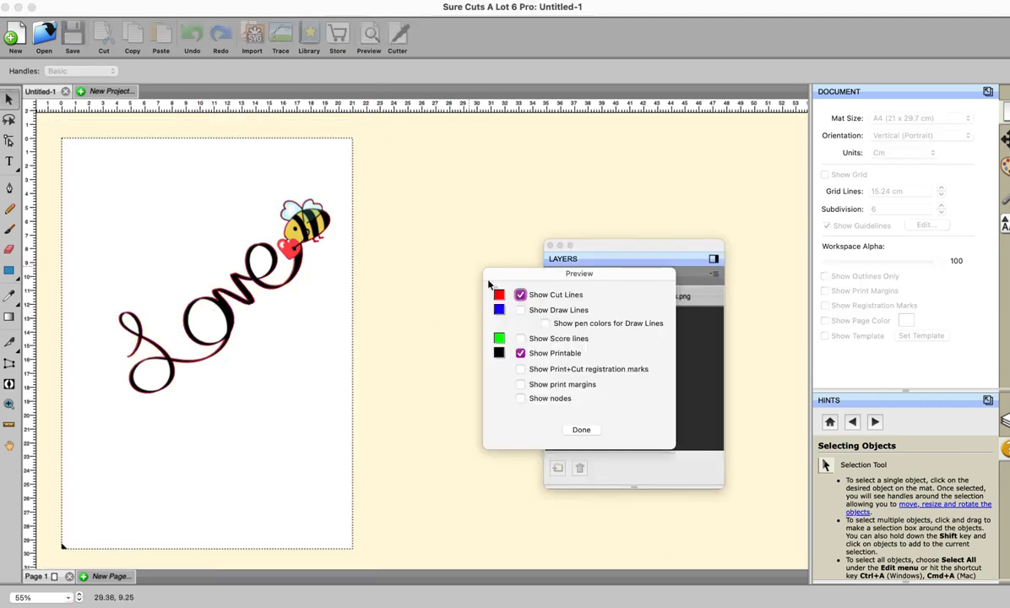
{"action": "left_click", "coordinate": [521, 295]}
{"action": "left_click", "coordinate": [521, 295]}
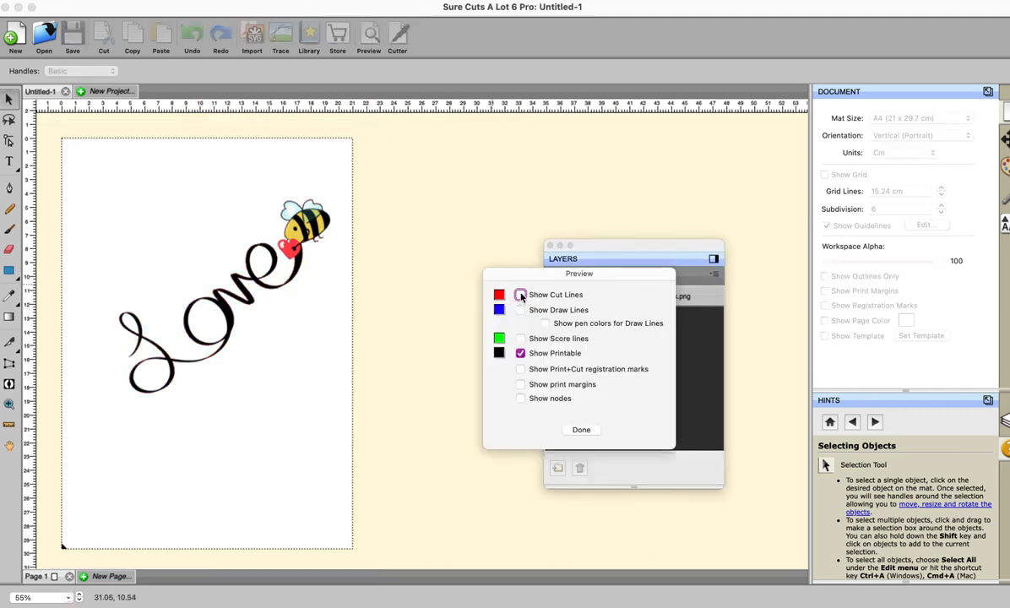
{"action": "left_click", "coordinate": [521, 294]}
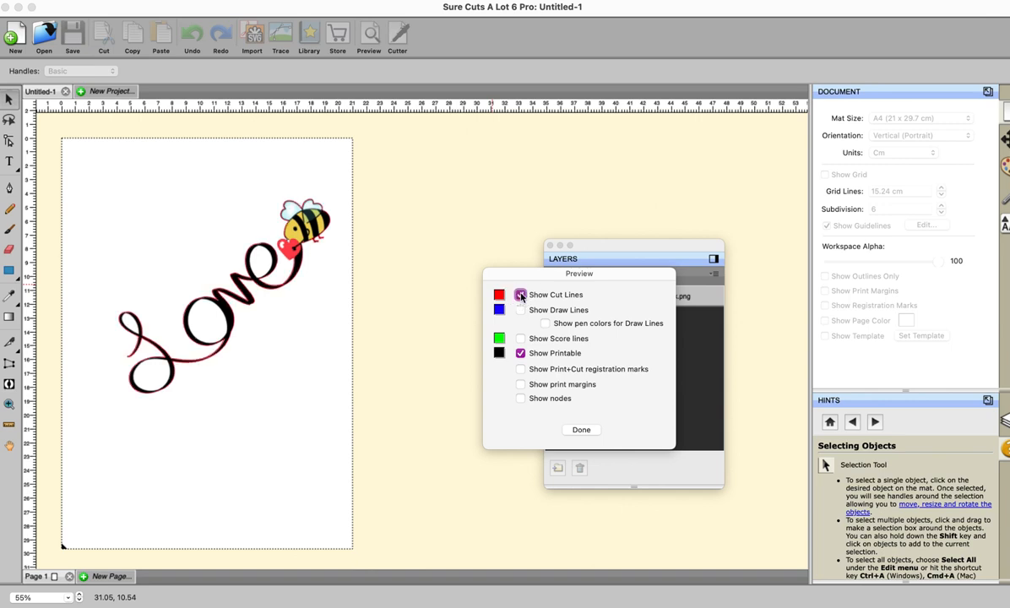
{"action": "left_click", "coordinate": [521, 353]}
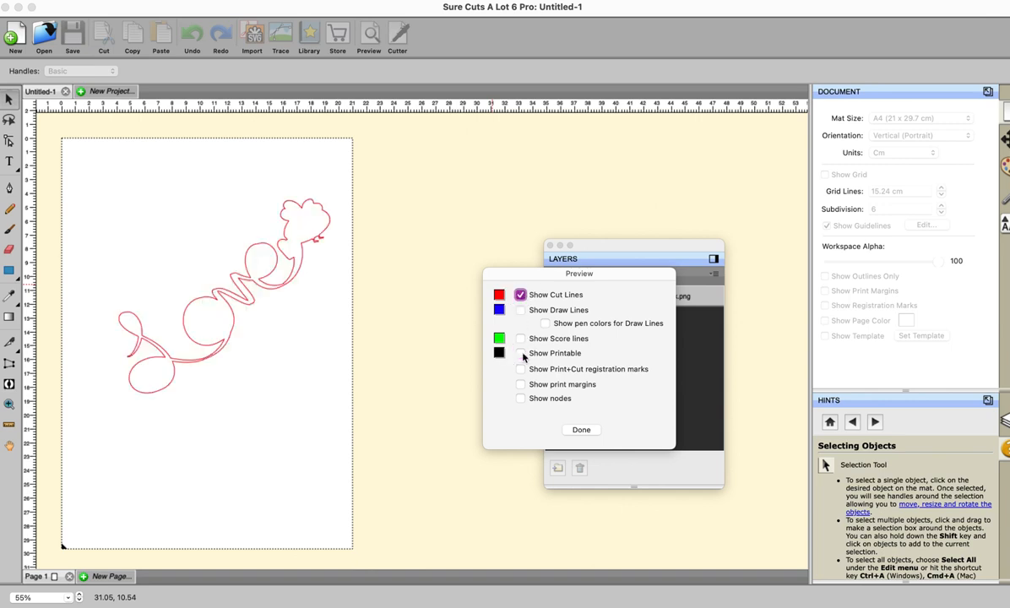
{"action": "left_click", "coordinate": [521, 353]}
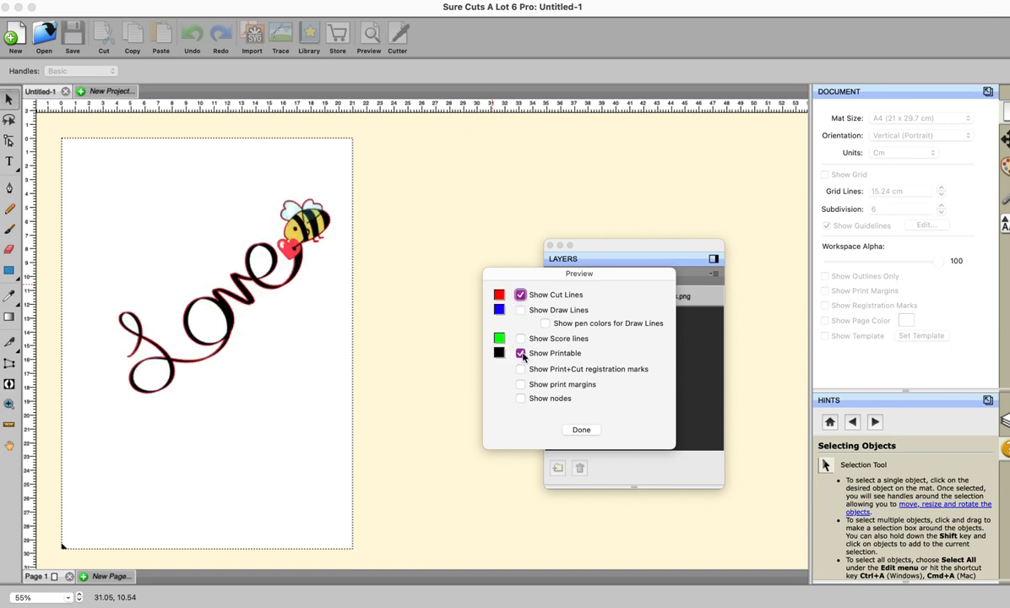
{"action": "left_click", "coordinate": [581, 430]}
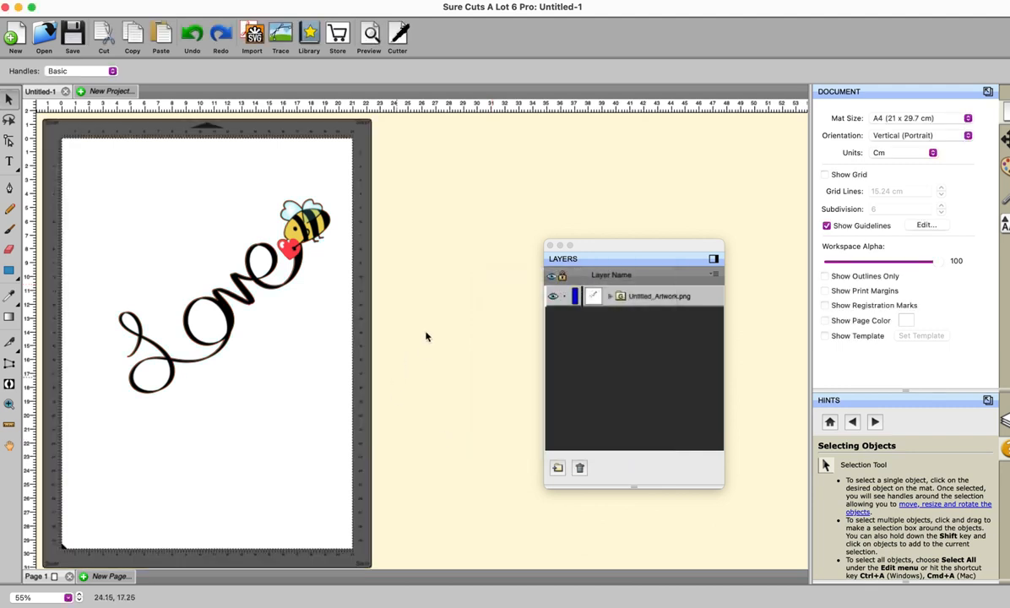
- Ungroup the whole Untitled_Artwork.png group into its separate Cut and Print layers
{"action": "left_click", "coordinate": [621, 297]}
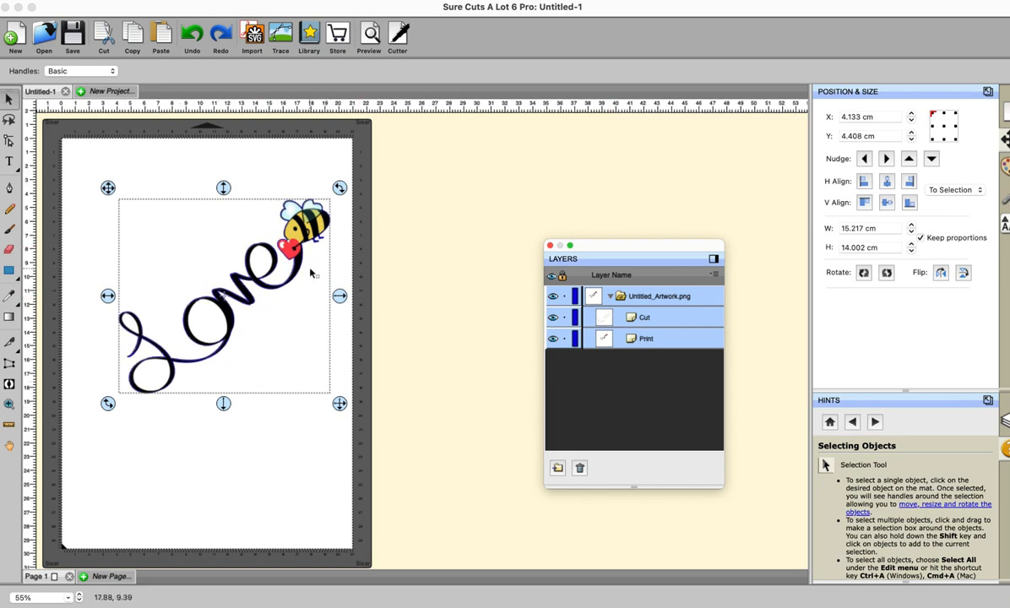
{"action": "left_click", "coordinate": [386, 289]}
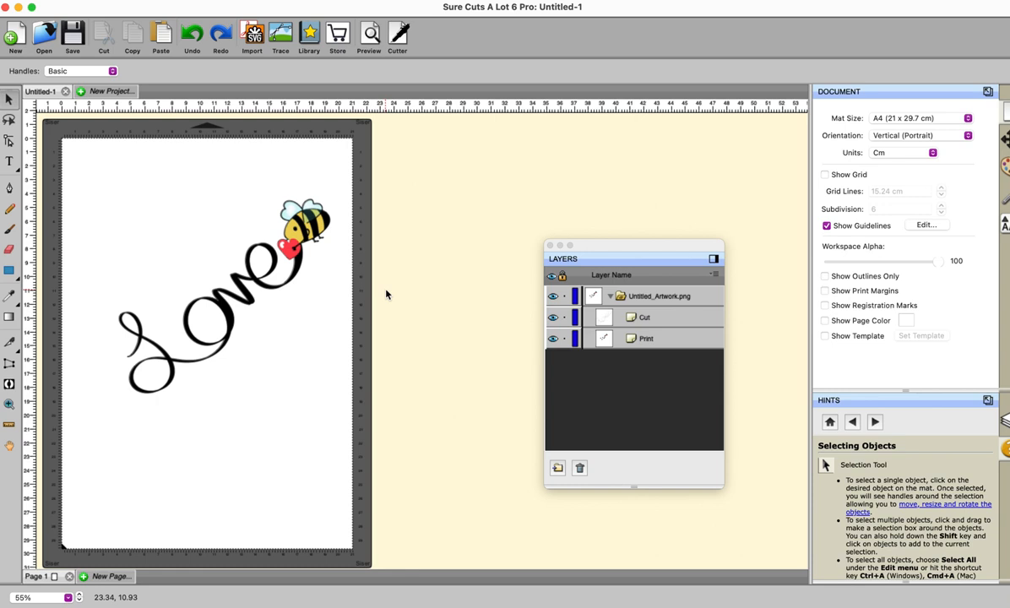
{"action": "left_click", "coordinate": [147, 1]}
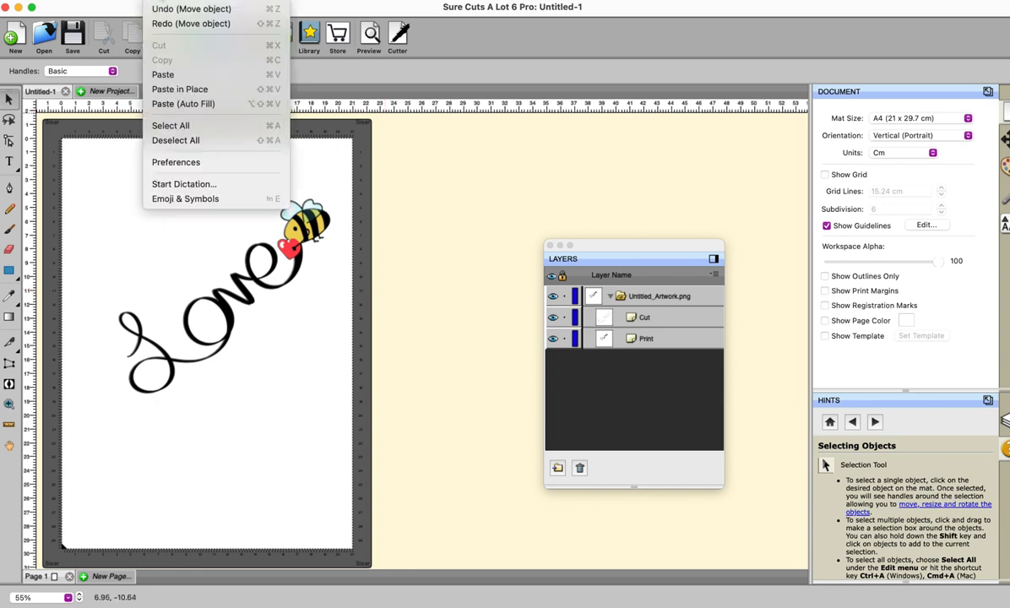
{"action": "left_click", "coordinate": [165, 126]}
{"action": "right_click", "coordinate": [241, 293]}
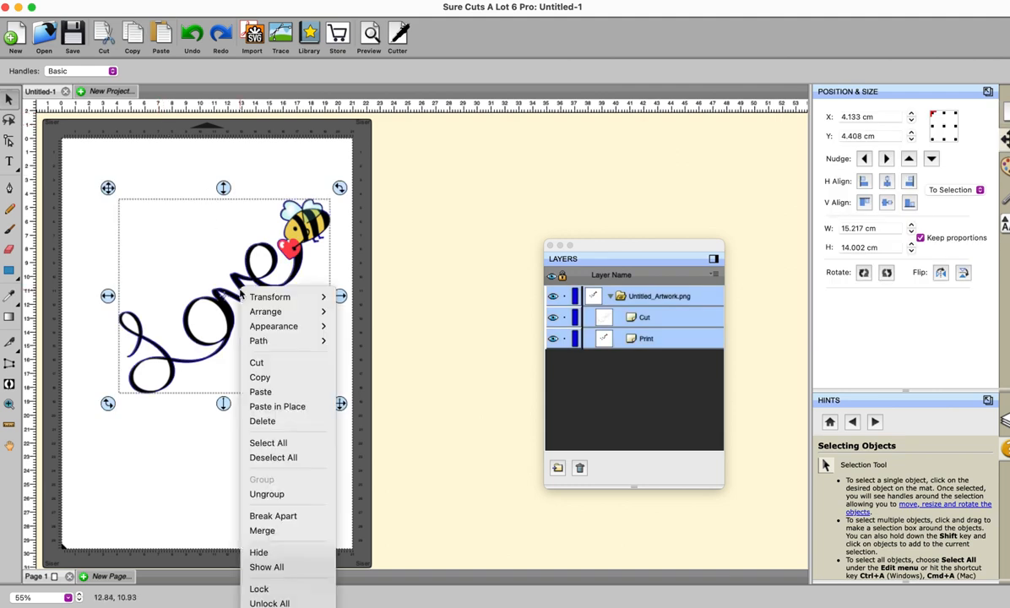
{"action": "left_click", "coordinate": [262, 495]}
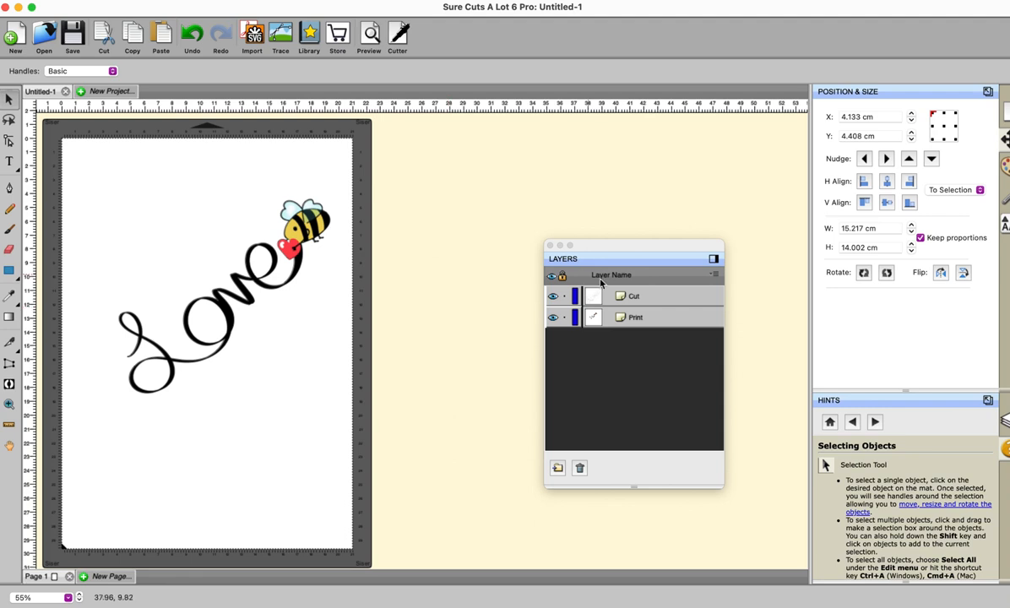
- Erase the cut lines around the Love lettering on the Cut layer with a 4.1 cm circular eraser, leaving the bee and heart outline
{"action": "left_click", "coordinate": [621, 298]}
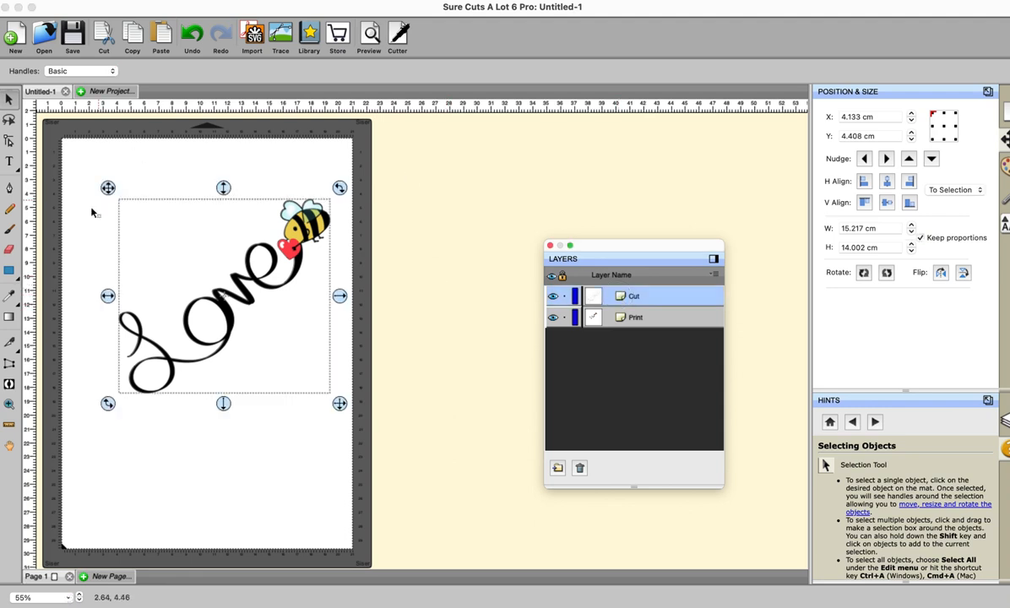
{"action": "left_click", "coordinate": [9, 249]}
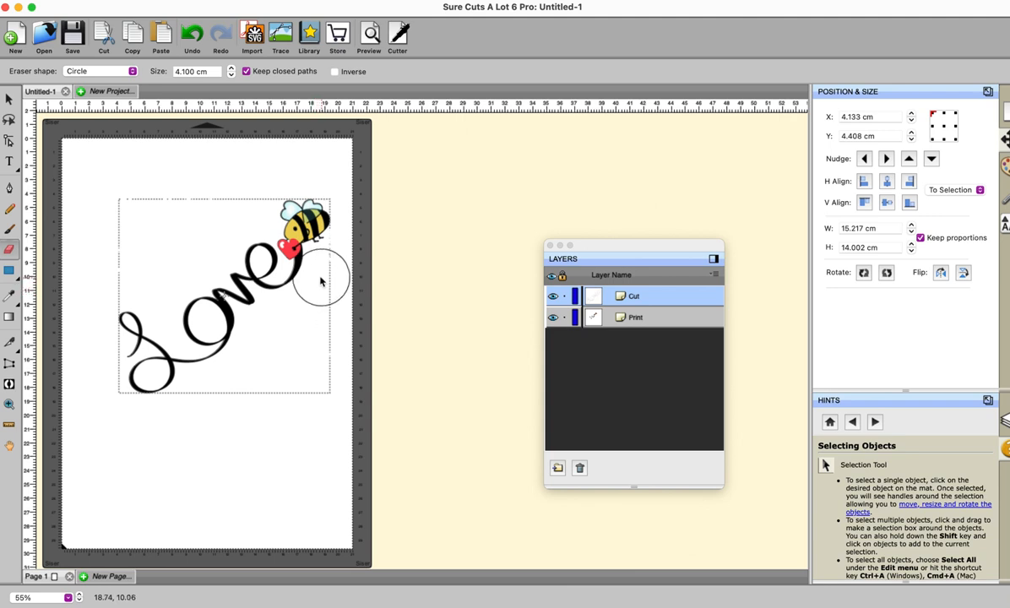
{"action": "mouse_move", "coordinate": [319, 281]}
{"action": "left_mouse_down"}
{"action": "mouse_move", "coordinate": [276, 304]}
{"action": "mouse_move", "coordinate": [237, 278]}
{"action": "mouse_move", "coordinate": [256, 286]}
{"action": "mouse_move", "coordinate": [245, 262]}
{"action": "mouse_move", "coordinate": [211, 287]}
{"action": "mouse_move", "coordinate": [203, 335]}
{"action": "mouse_move", "coordinate": [210, 342]}
{"action": "mouse_move", "coordinate": [221, 329]}
{"action": "mouse_move", "coordinate": [187, 369]}
{"action": "mouse_move", "coordinate": [140, 379]}
{"action": "mouse_move", "coordinate": [142, 344]}
{"action": "mouse_move", "coordinate": [128, 316]}
{"action": "mouse_move", "coordinate": [167, 354]}
{"action": "mouse_move", "coordinate": [173, 292]}
{"action": "left_mouse_up"}
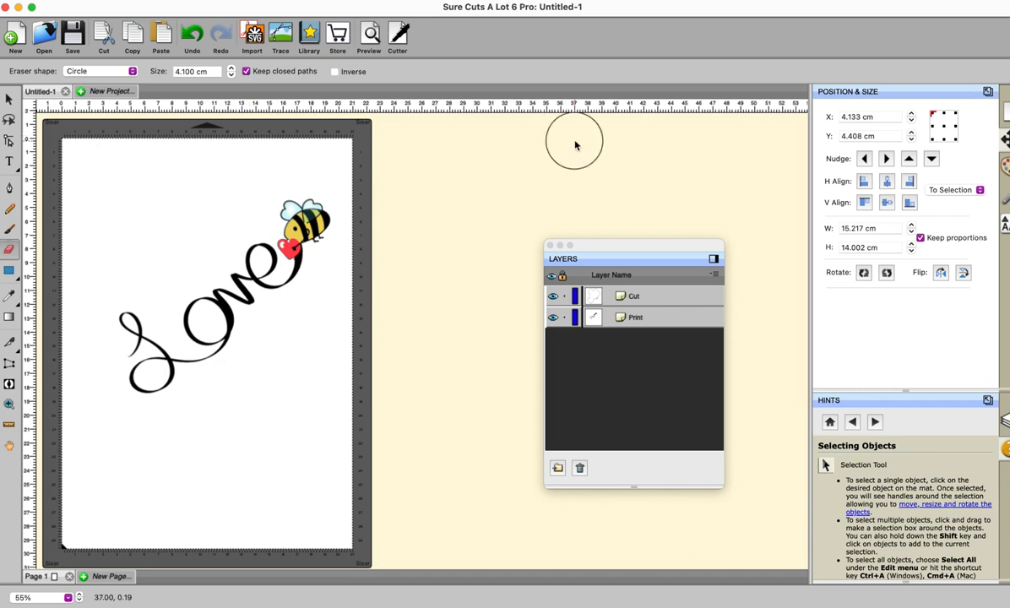
{"action": "left_click", "coordinate": [10, 100]}
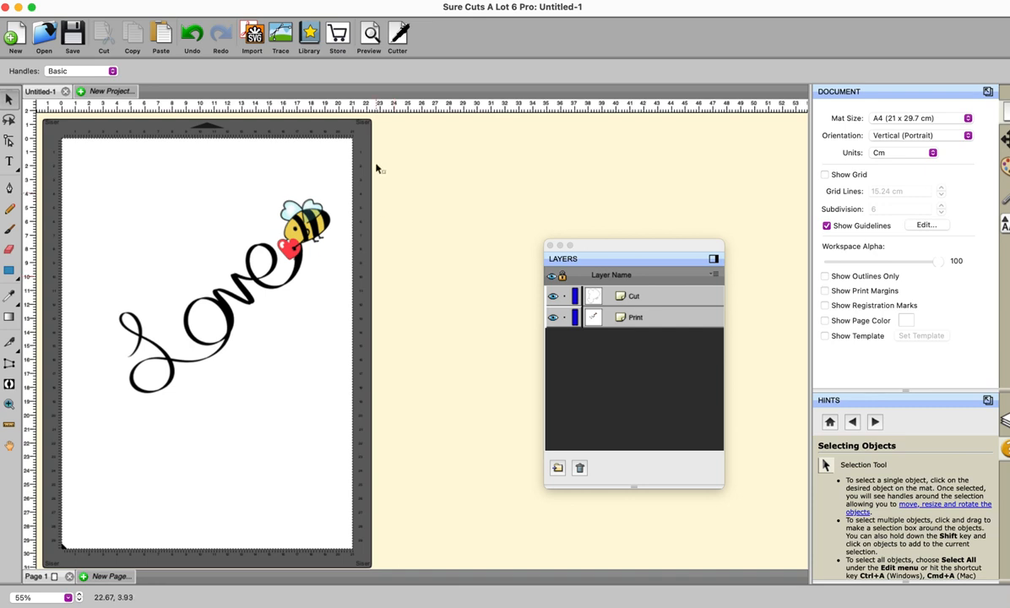
- Preview the erased cut lines with the printable image hidden, then restore the image and close the preview
{"action": "left_click", "coordinate": [369, 38]}
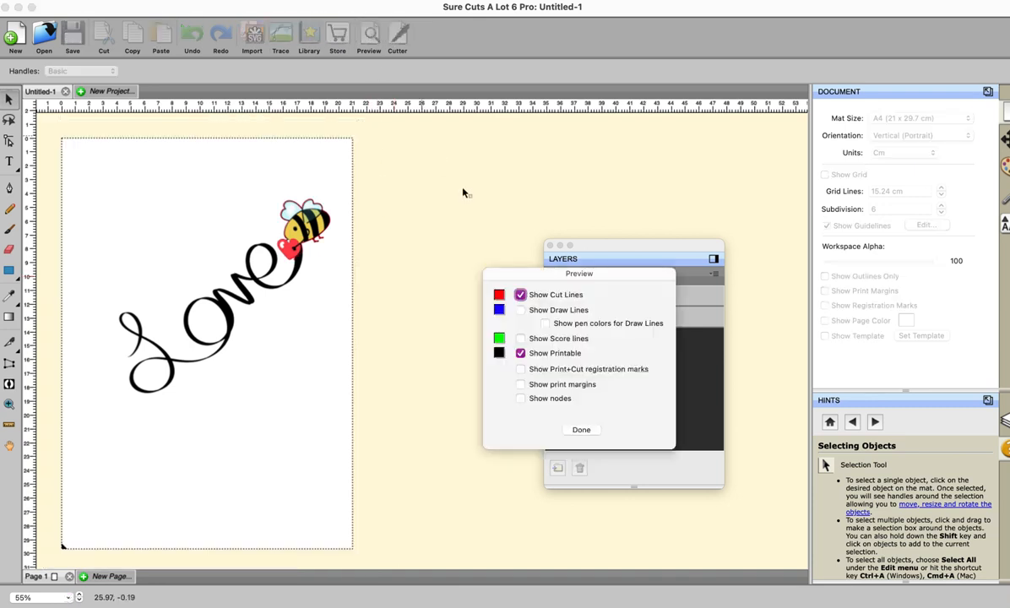
{"action": "left_click", "coordinate": [520, 353]}
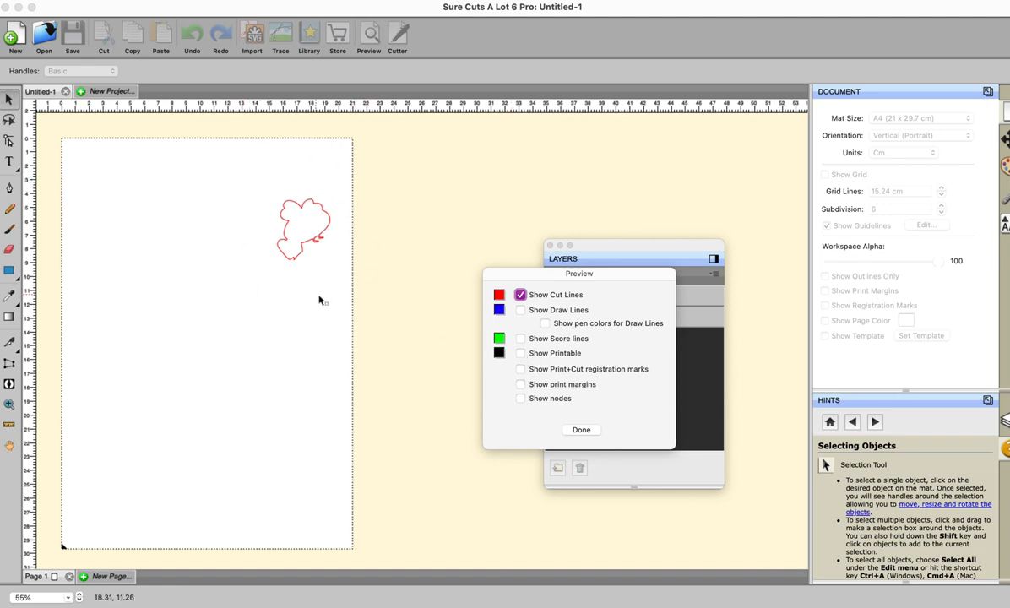
{"action": "left_click", "coordinate": [520, 352]}
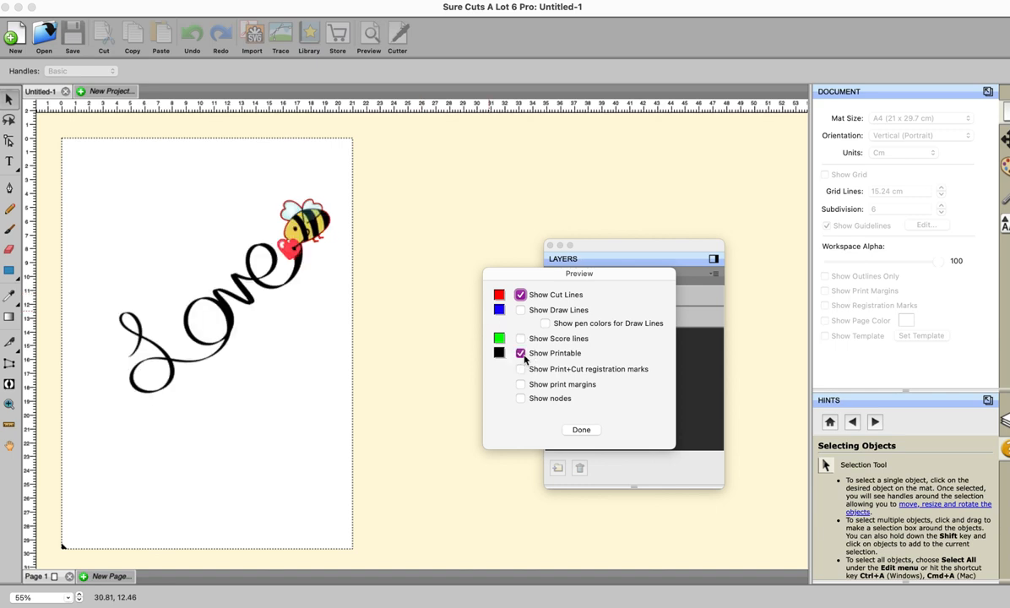
{"action": "left_click", "coordinate": [581, 430]}
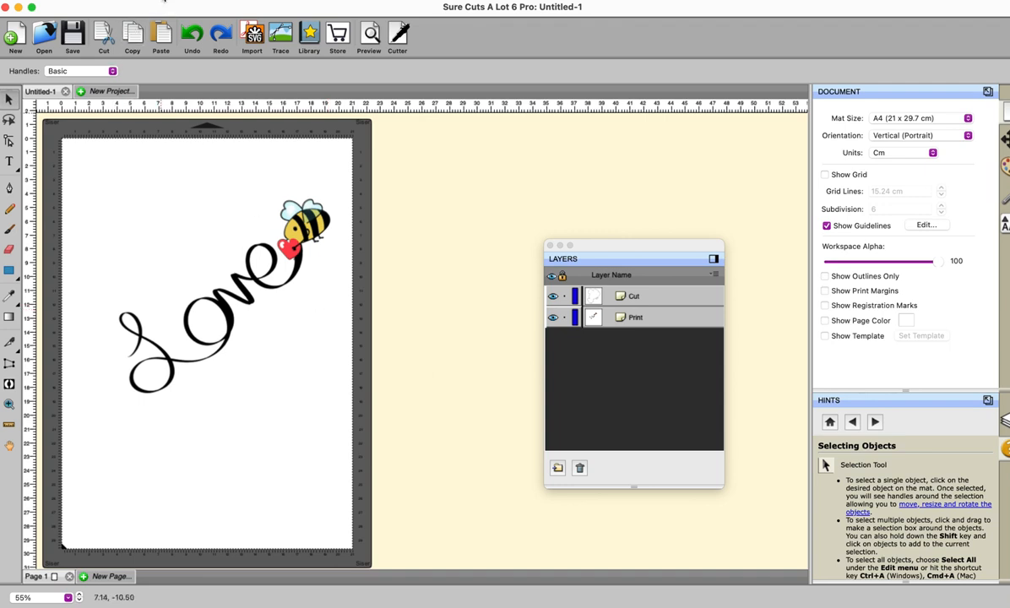
- Set a clip path using both the Cut and Print layers, and preview the clipped artwork with its cut lines
{"action": "left_click", "coordinate": [165, 1]}
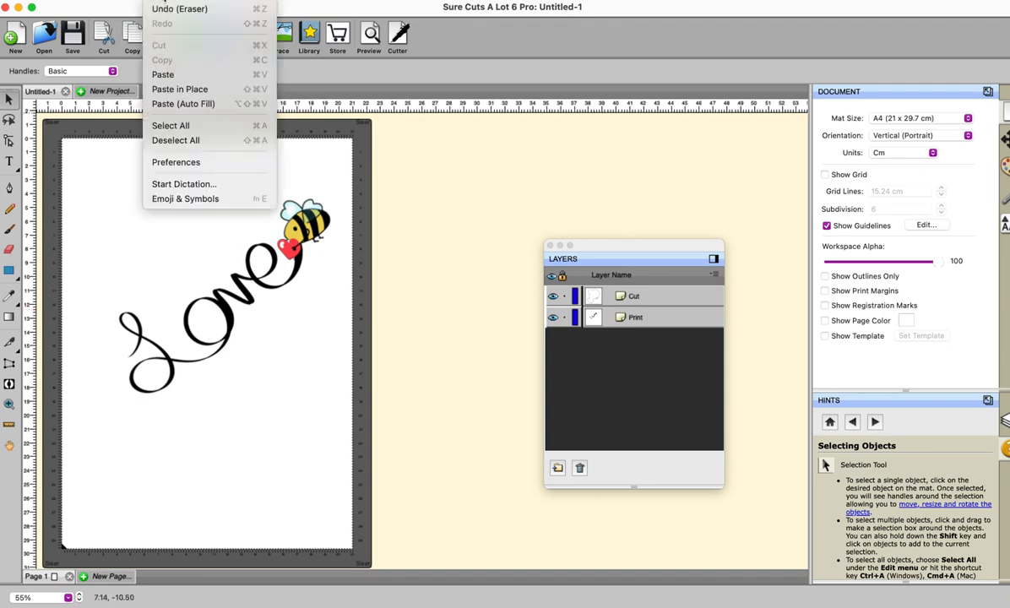
{"action": "left_click", "coordinate": [167, 126]}
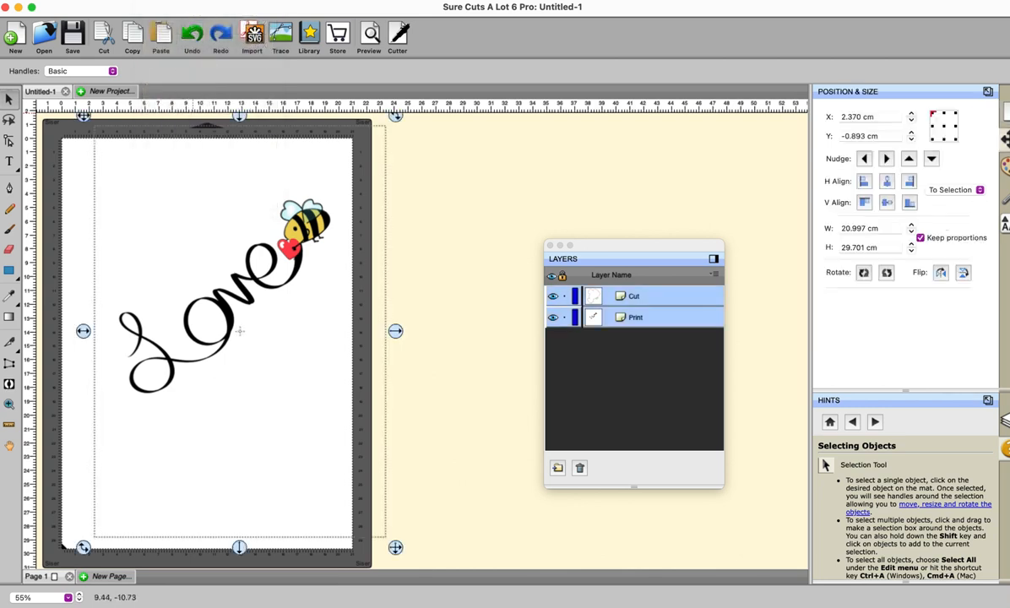
{"action": "left_click", "coordinate": [194, 1]}
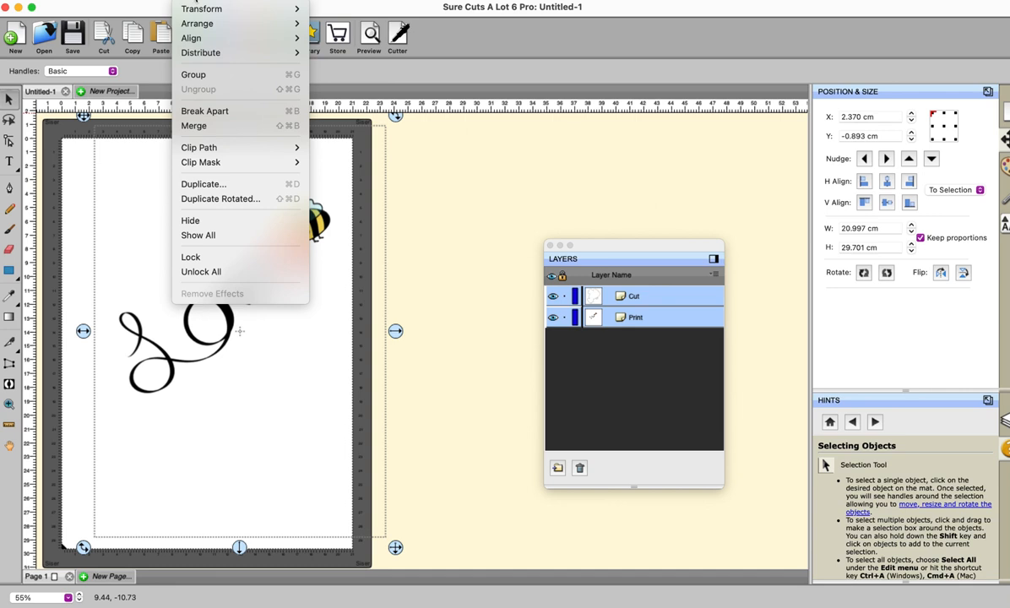
{"action": "mouse_move", "coordinate": [199, 148]}
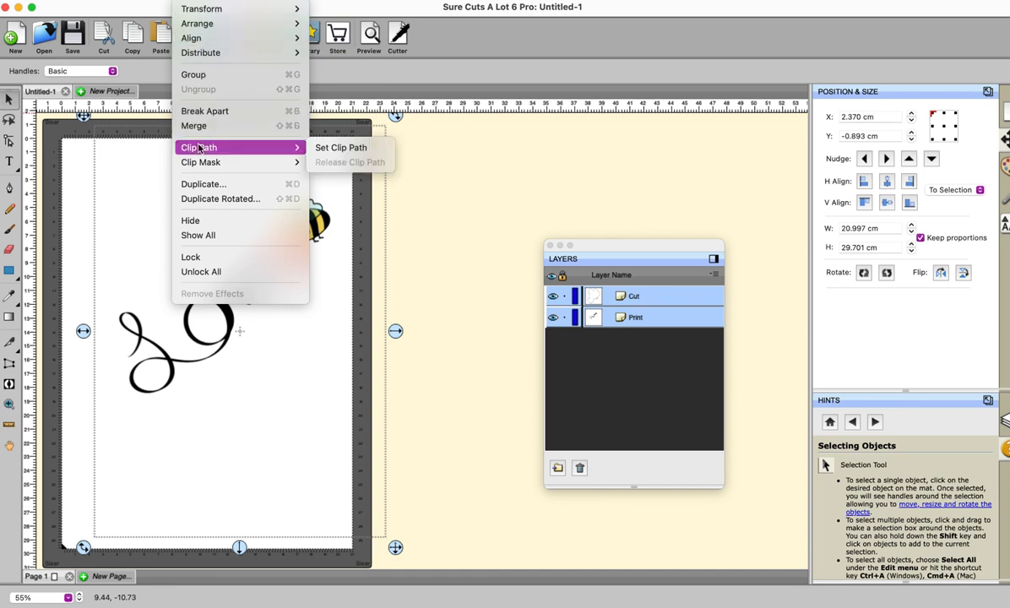
{"action": "left_click", "coordinate": [341, 148]}
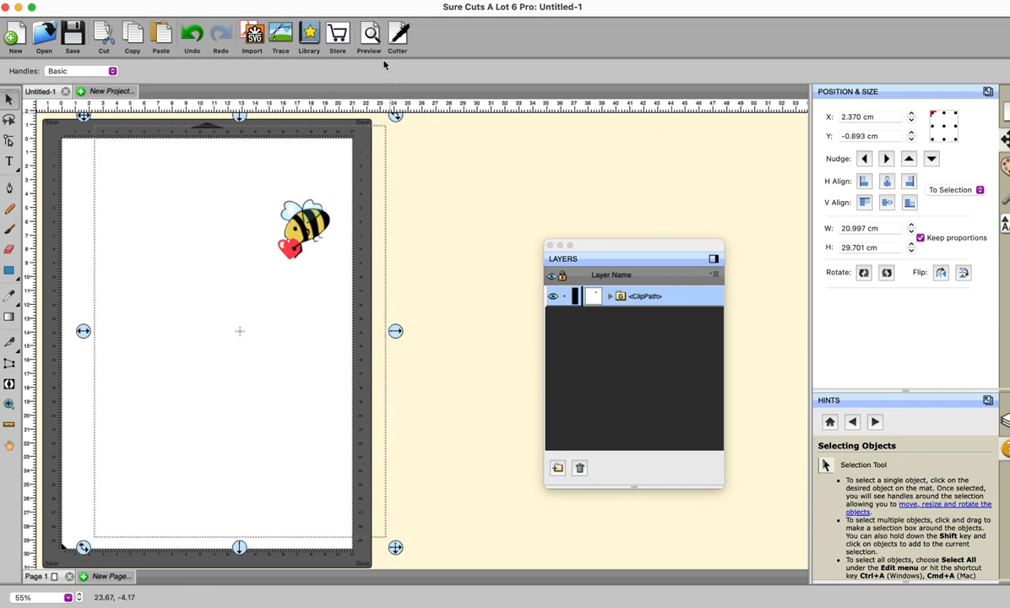
{"action": "left_click", "coordinate": [369, 37]}
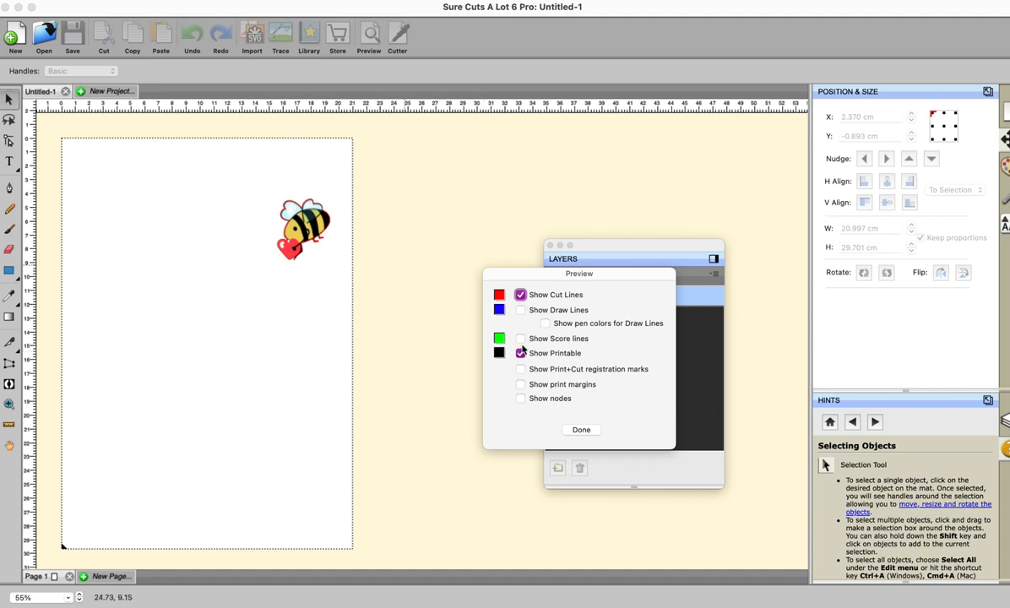
{"action": "left_click", "coordinate": [581, 429]}
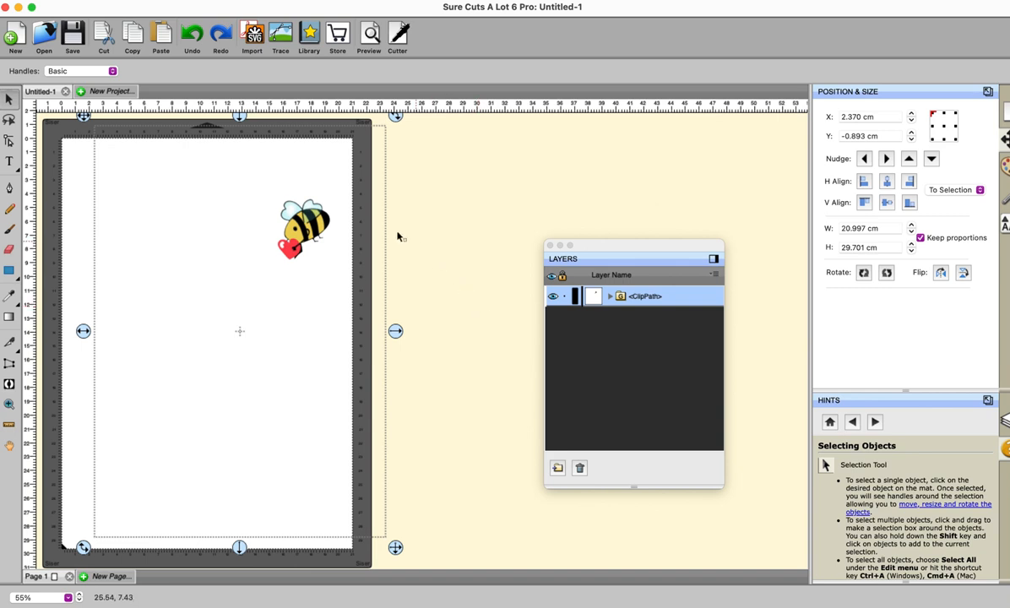
- Move the clipped bee and heart around the mat, ending at about X -0.17 cm, Y 0.83 cm, and deselect it
{"action": "left_click_drag", "start_coordinate": [240, 331], "coordinate": [71, 328]}
{"action": "left_click_drag", "start_coordinate": [143, 226], "coordinate": [96, 192]}
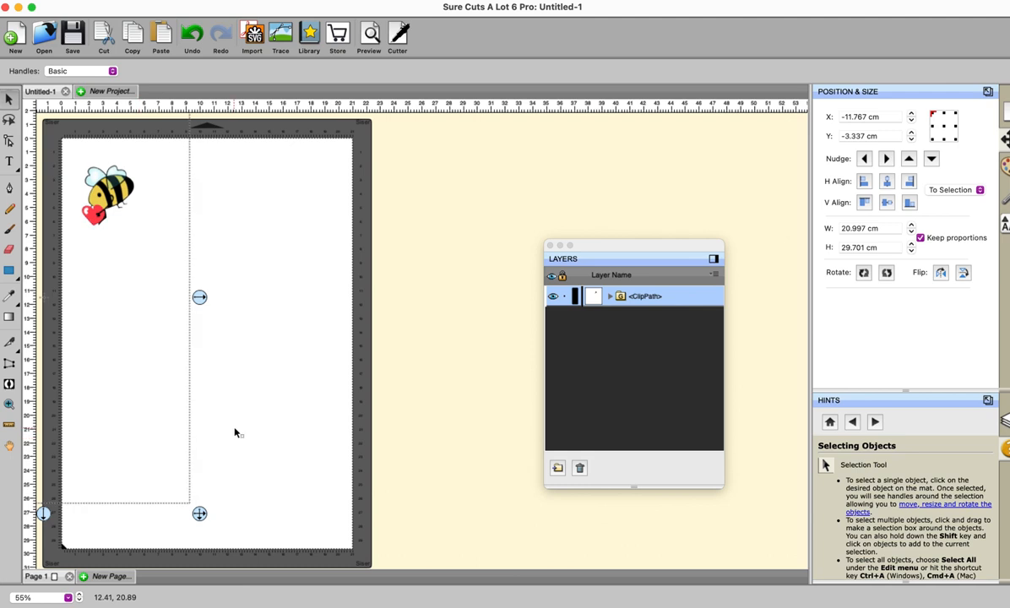
{"action": "left_click_drag", "start_coordinate": [88, 192], "coordinate": [162, 213]}
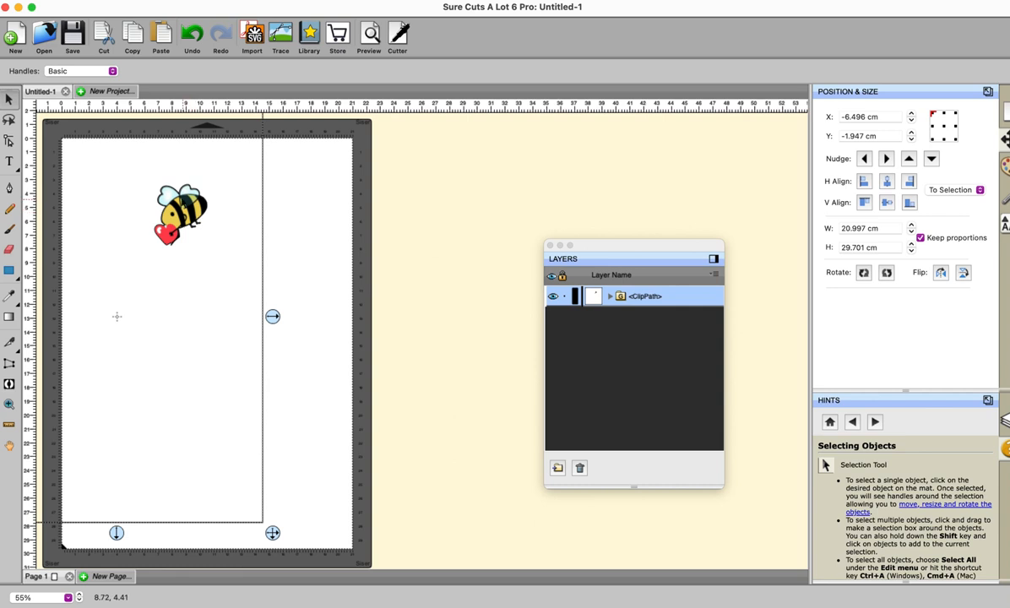
{"action": "left_click_drag", "start_coordinate": [116, 316], "coordinate": [272, 253]}
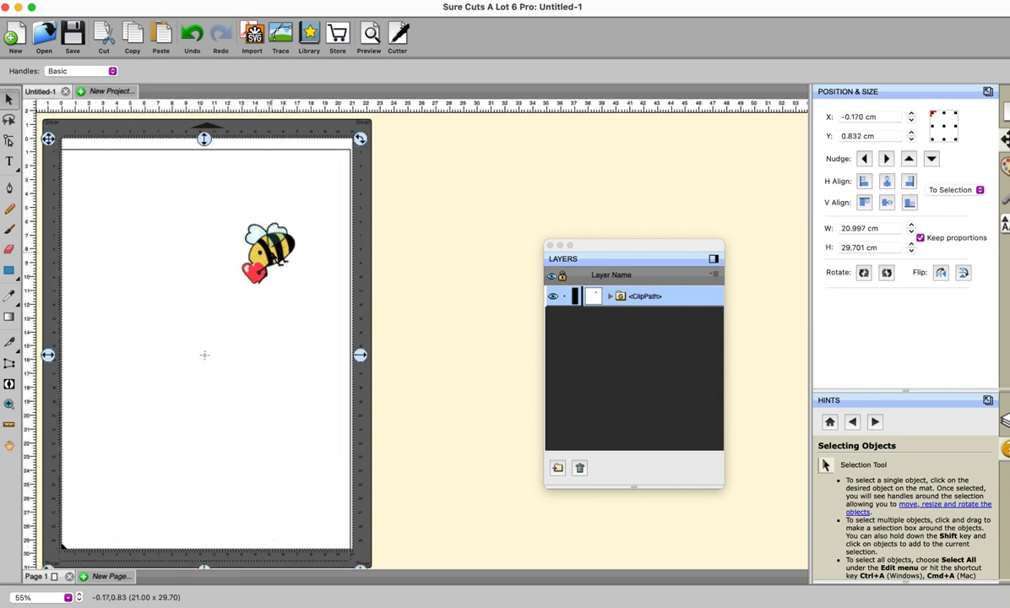
{"action": "left_click", "coordinate": [428, 258]}
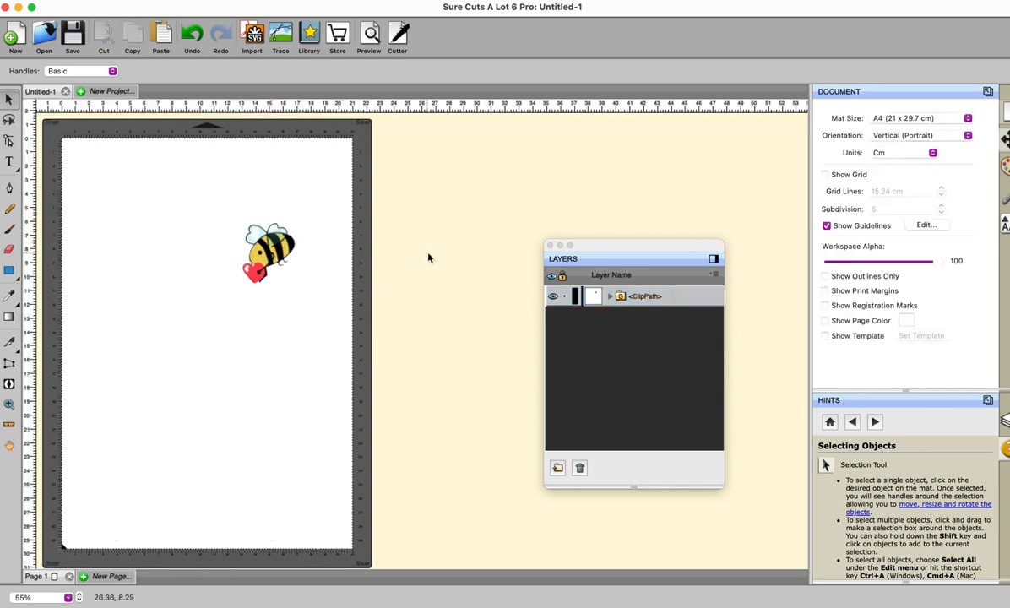